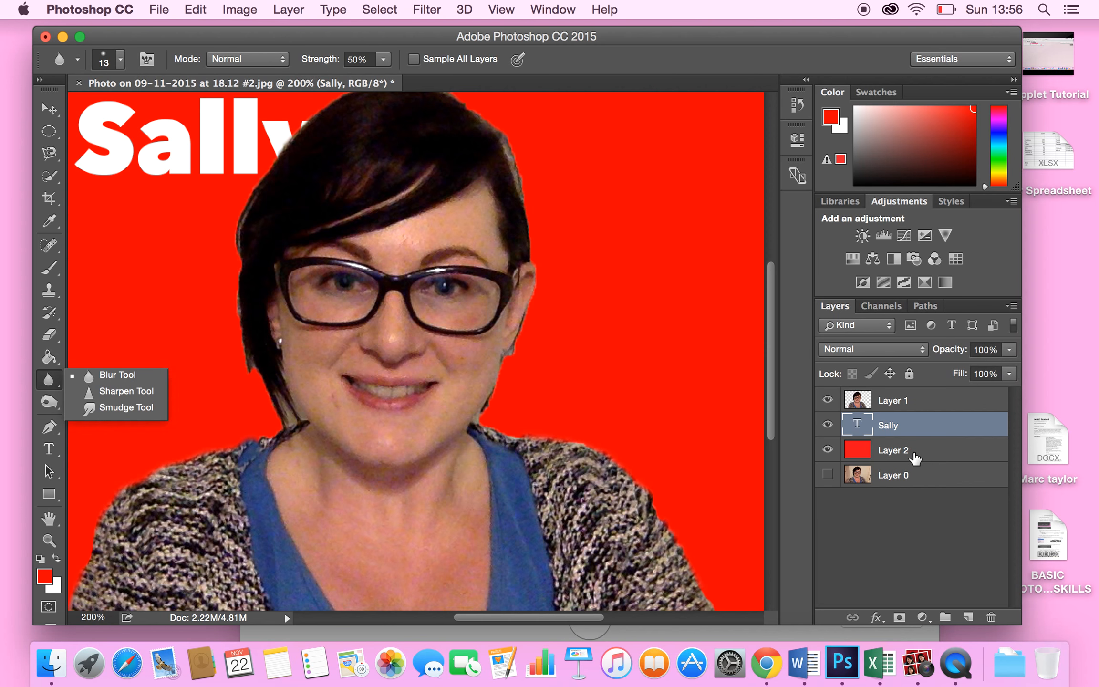
Open Layer 1's layer style settings and try the Stroke effect and the black This Layer blending slider, restoring both
{"action": "left_click", "coordinate": [914, 402]}
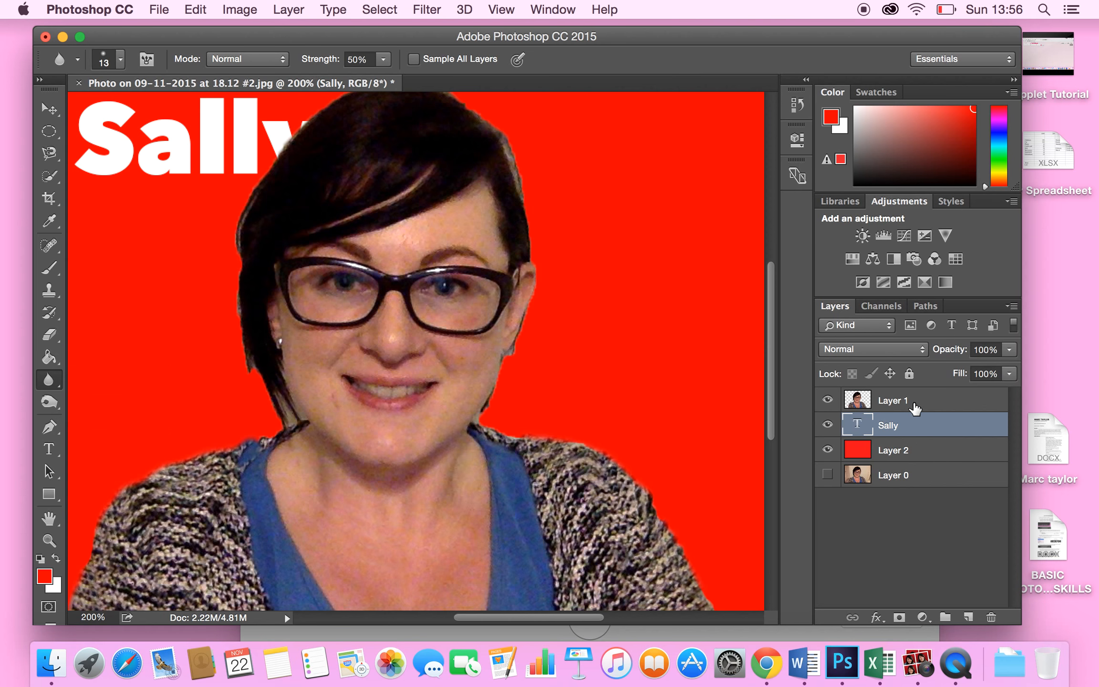
{"action": "double_click", "coordinate": [914, 401]}
{"action": "left_click", "coordinate": [937, 406]}
{"action": "double_click", "coordinate": [909, 398]}
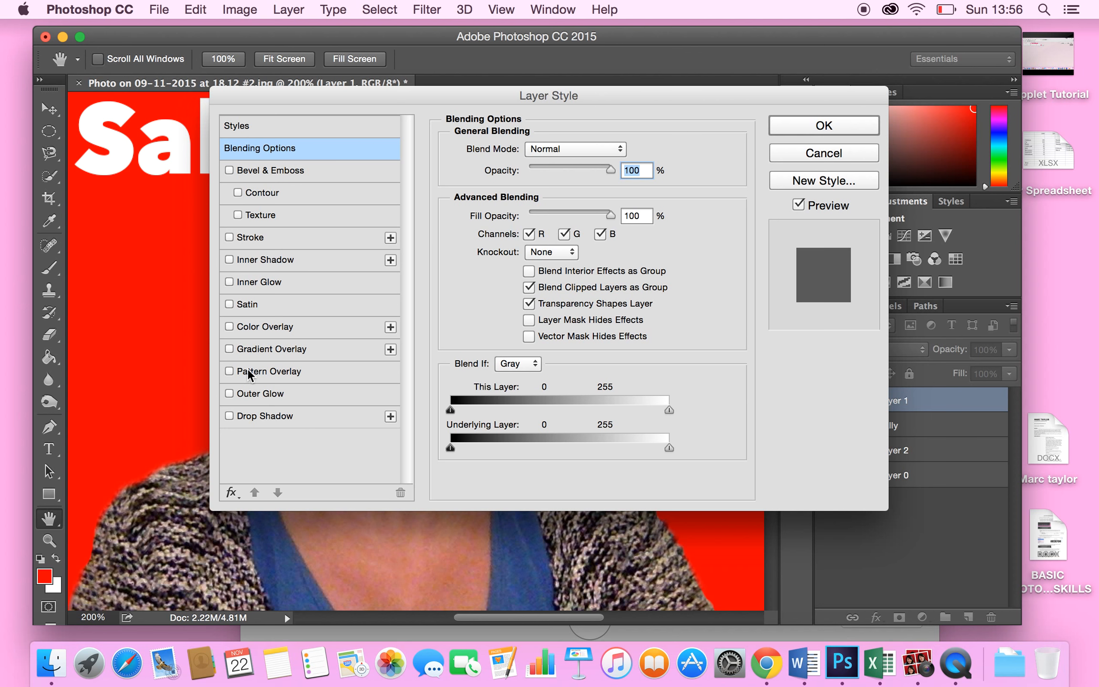
{"action": "left_click", "coordinate": [229, 237]}
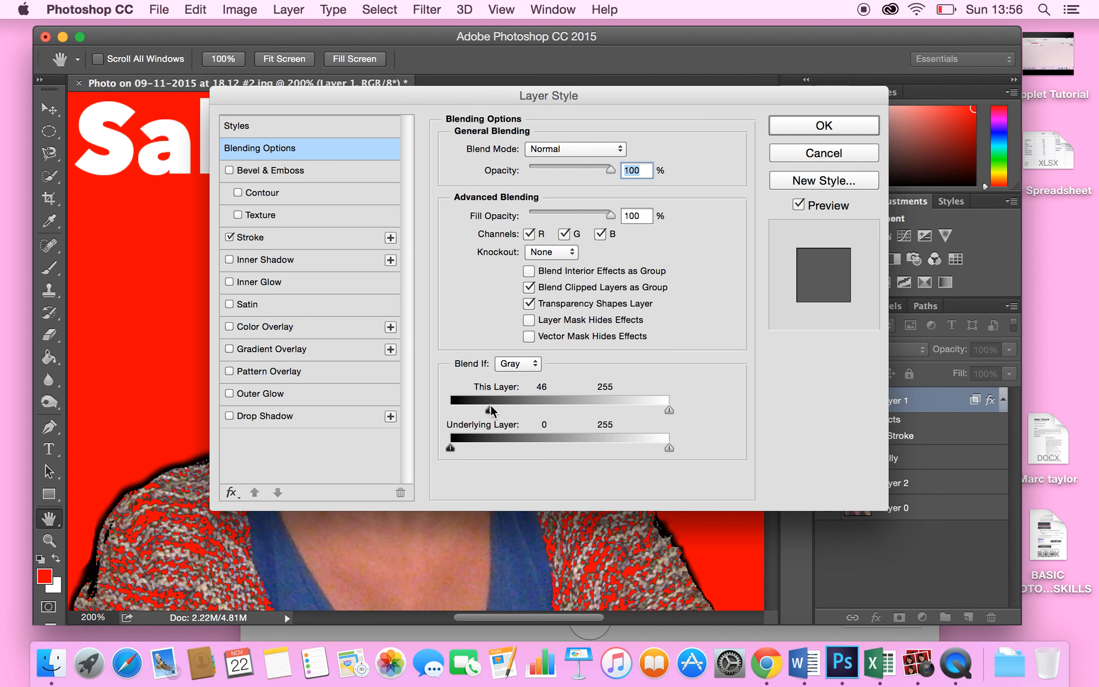
{"action": "left_click_drag", "start_coordinate": [490, 406], "coordinate": [451, 408]}
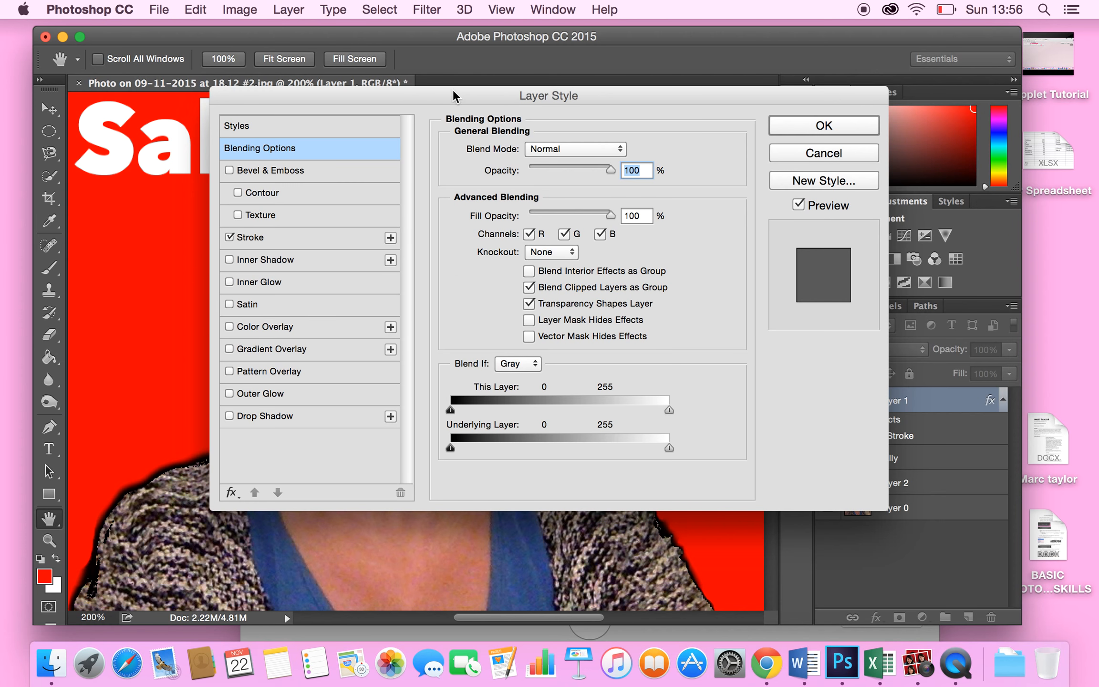
{"action": "left_click_drag", "start_coordinate": [453, 89], "coordinate": [868, 202]}
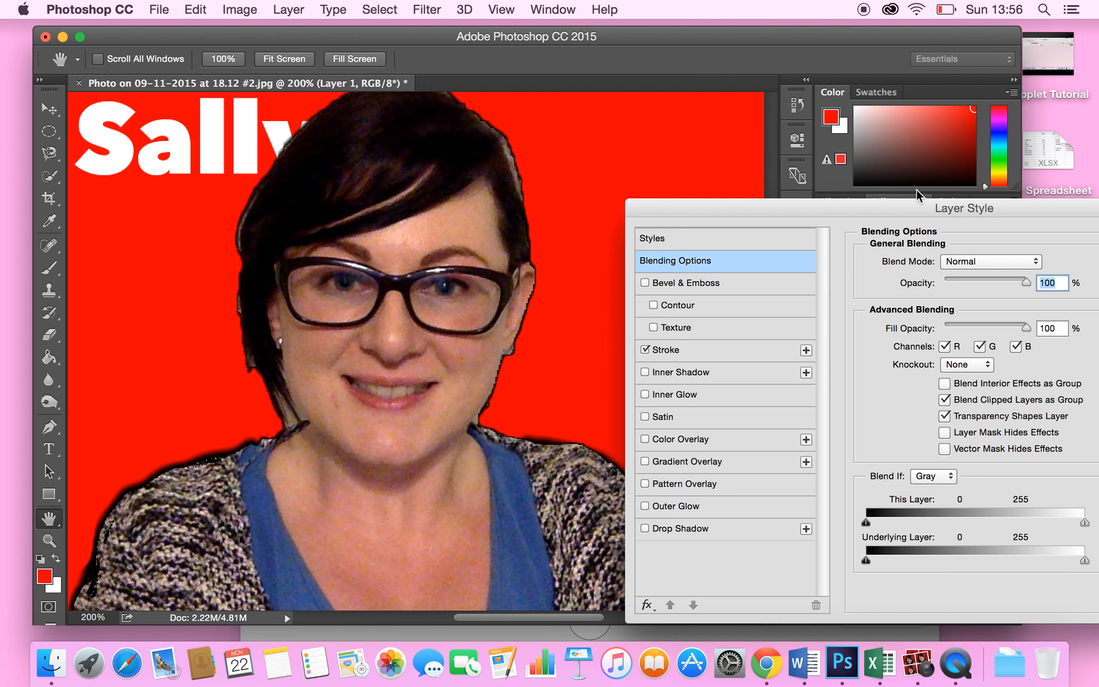
{"action": "left_click_drag", "start_coordinate": [887, 204], "coordinate": [641, 168]}
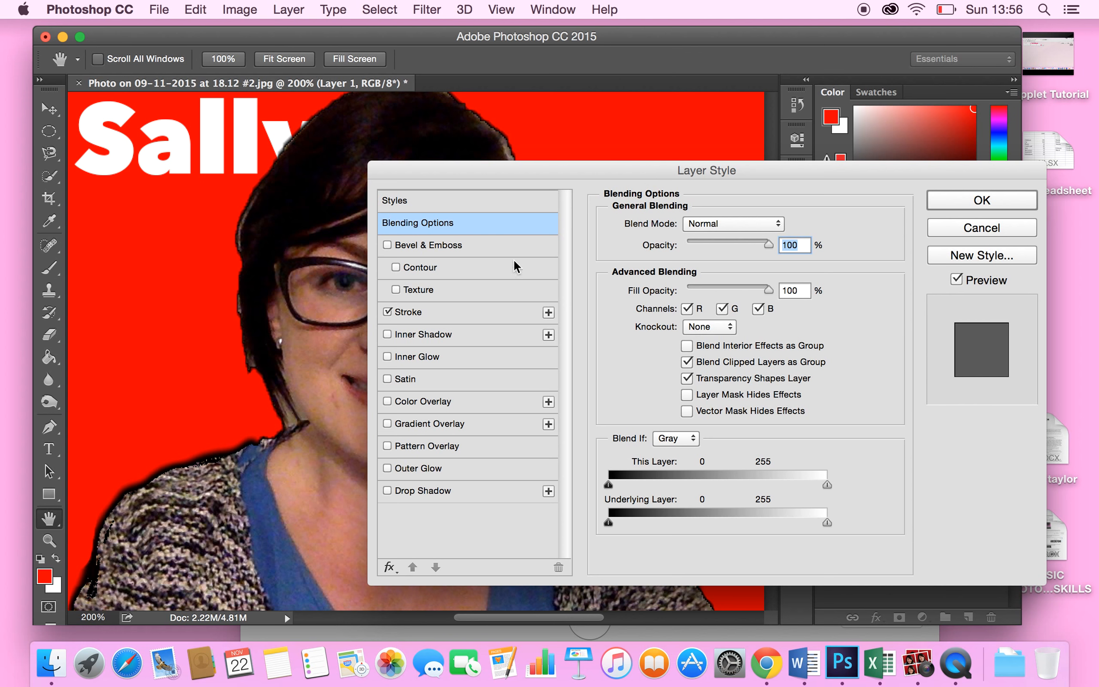
{"action": "left_click", "coordinate": [388, 312]}
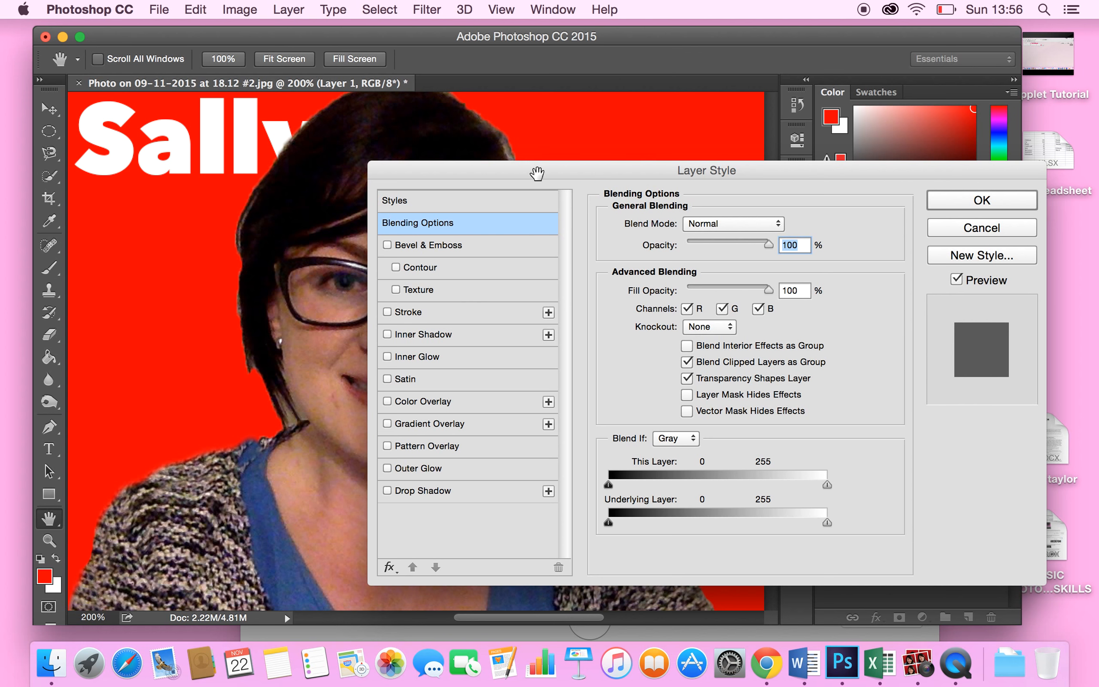
Try an Inner Glow on Layer 1 with the Blend If channel set to Red
{"action": "left_click_drag", "start_coordinate": [536, 172], "coordinate": [652, 92]}
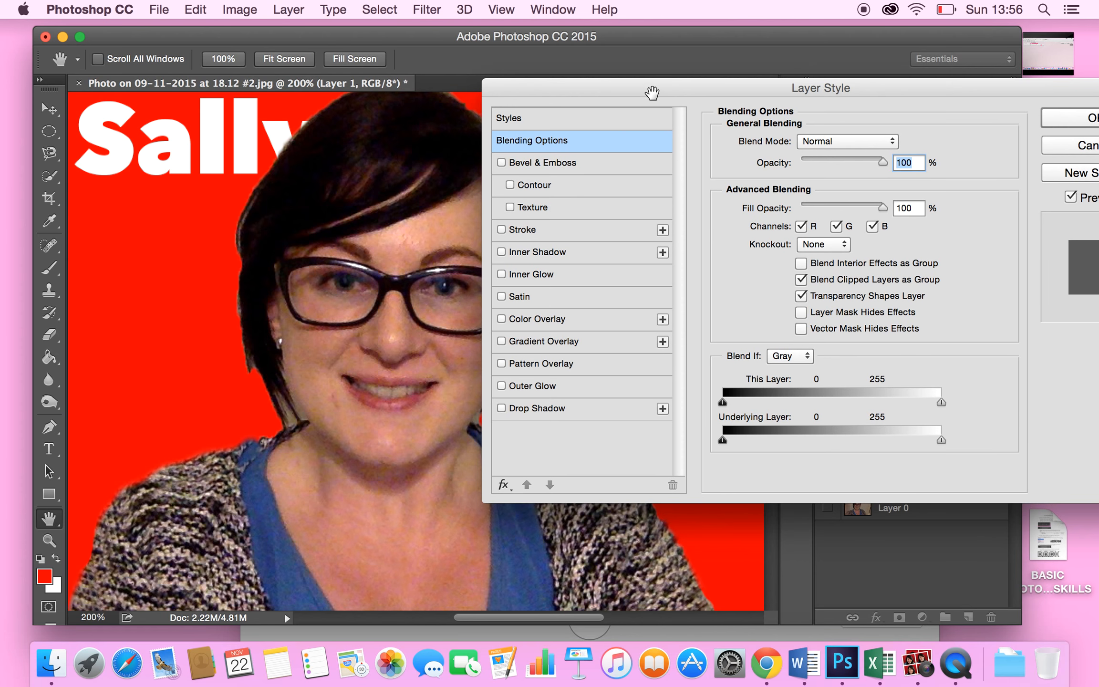
{"action": "left_click", "coordinate": [501, 273]}
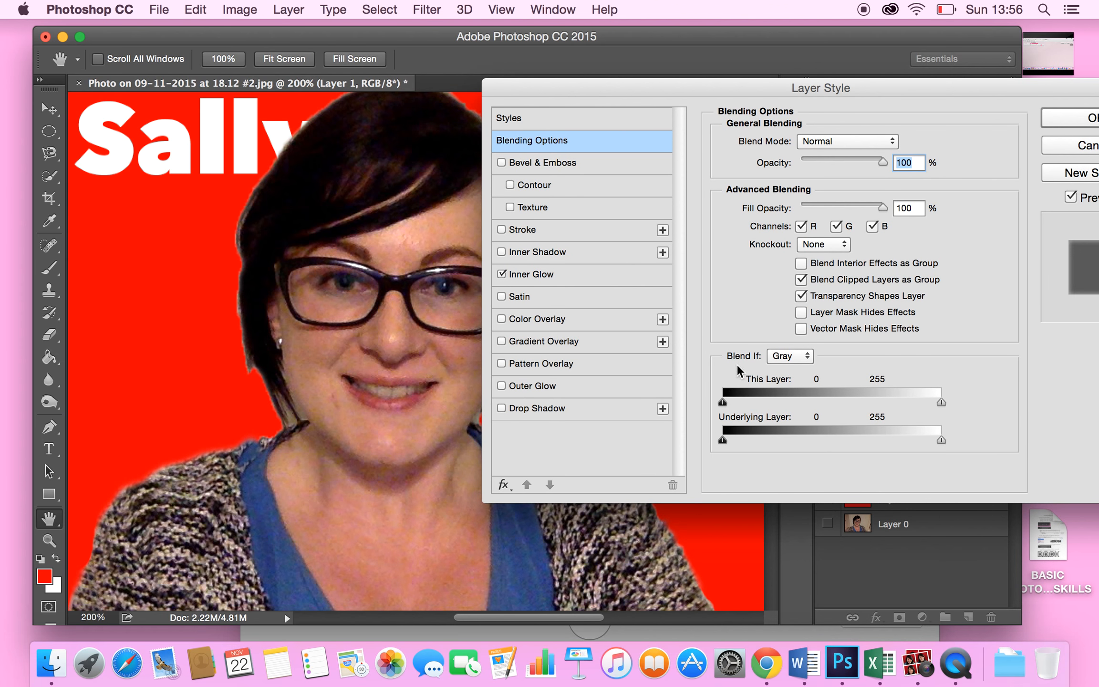
{"action": "left_click_drag", "start_coordinate": [723, 401], "coordinate": [704, 447]}
{"action": "left_click", "coordinate": [792, 356]}
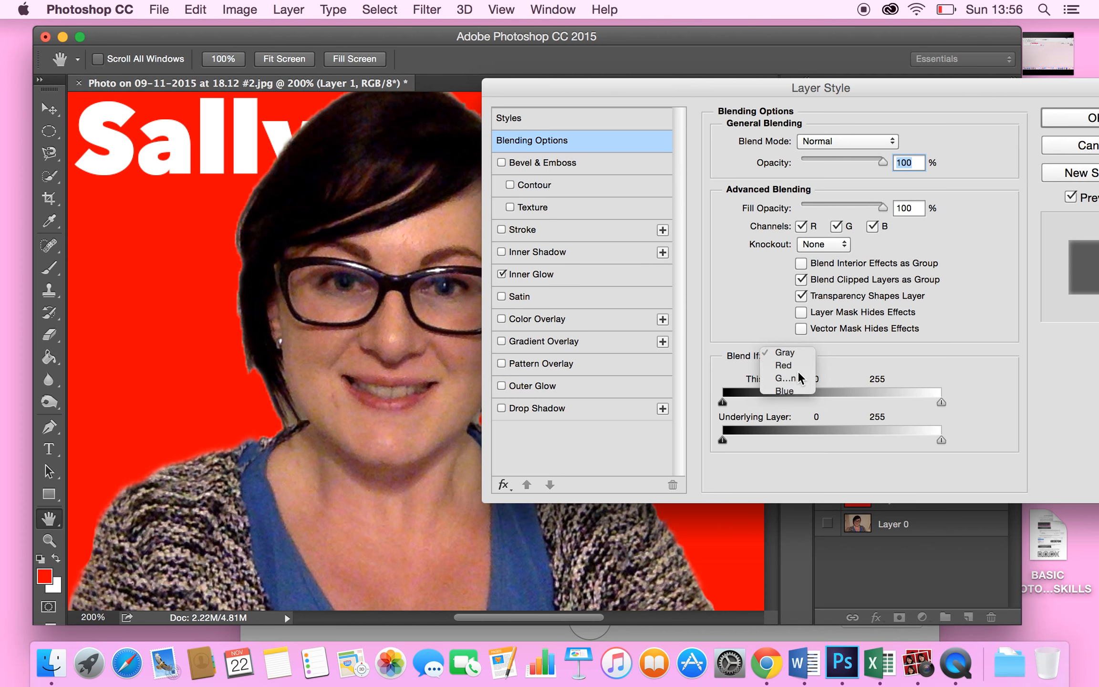
{"action": "left_click", "coordinate": [798, 372]}
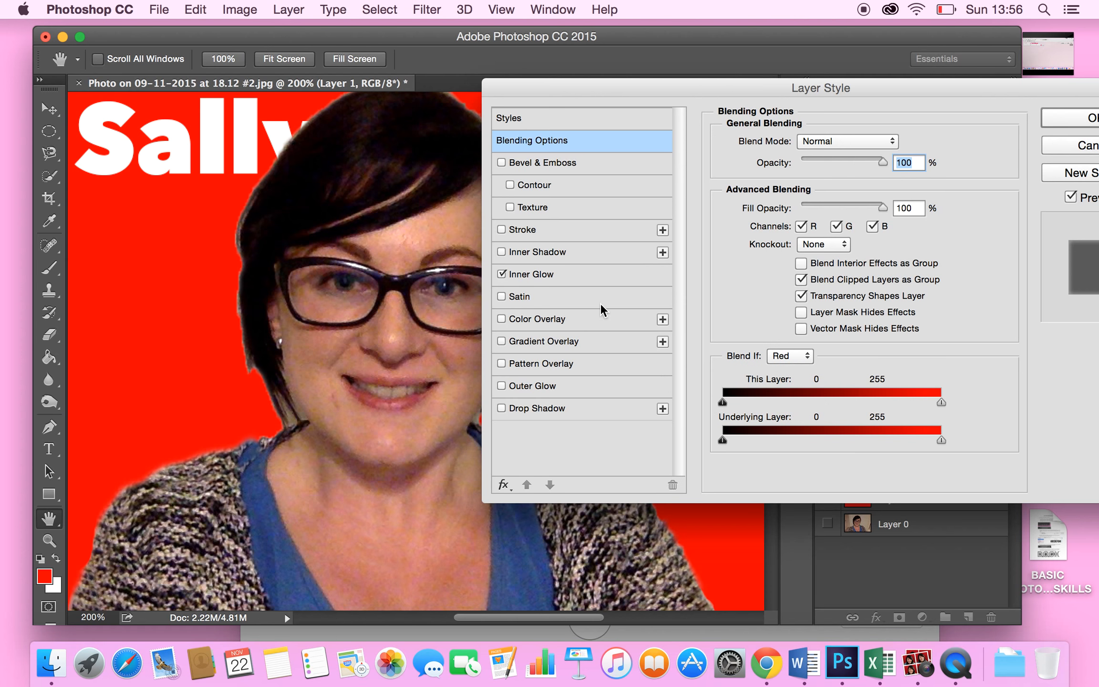
Try a Drop Shadow in place of the Inner Glow on Layer 1, discarding all the layer style changes
{"action": "left_click", "coordinate": [512, 414]}
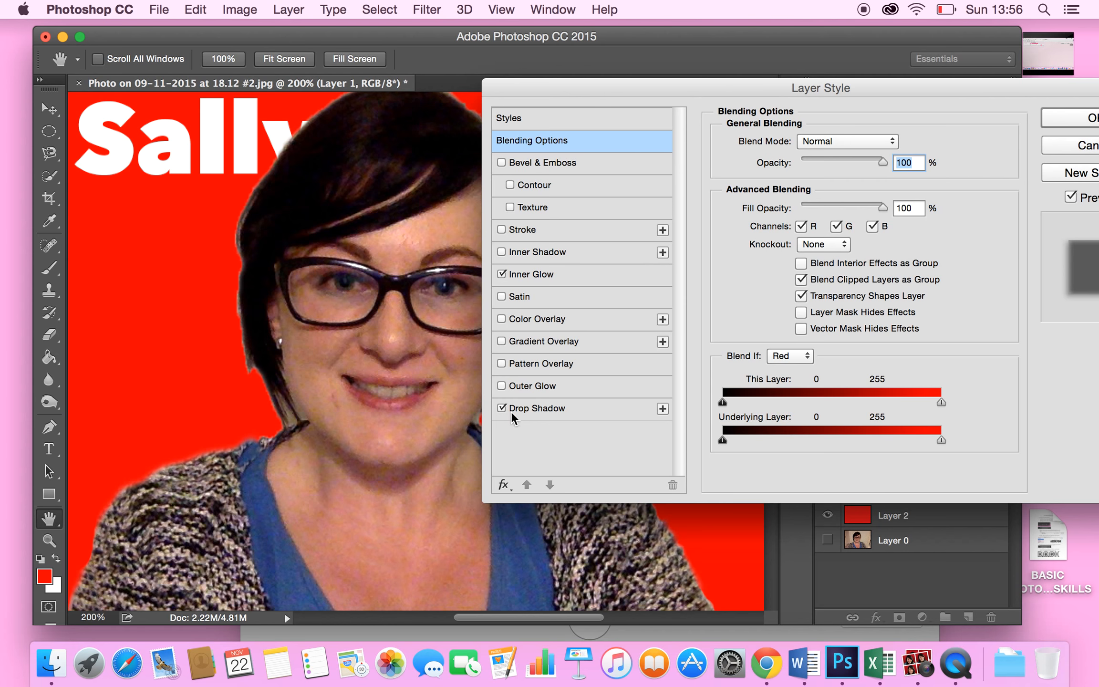
{"action": "left_click", "coordinate": [503, 275]}
{"action": "left_click_drag", "start_coordinate": [723, 403], "coordinate": [723, 439]}
{"action": "left_click_drag", "start_coordinate": [754, 92], "coordinate": [560, 157]}
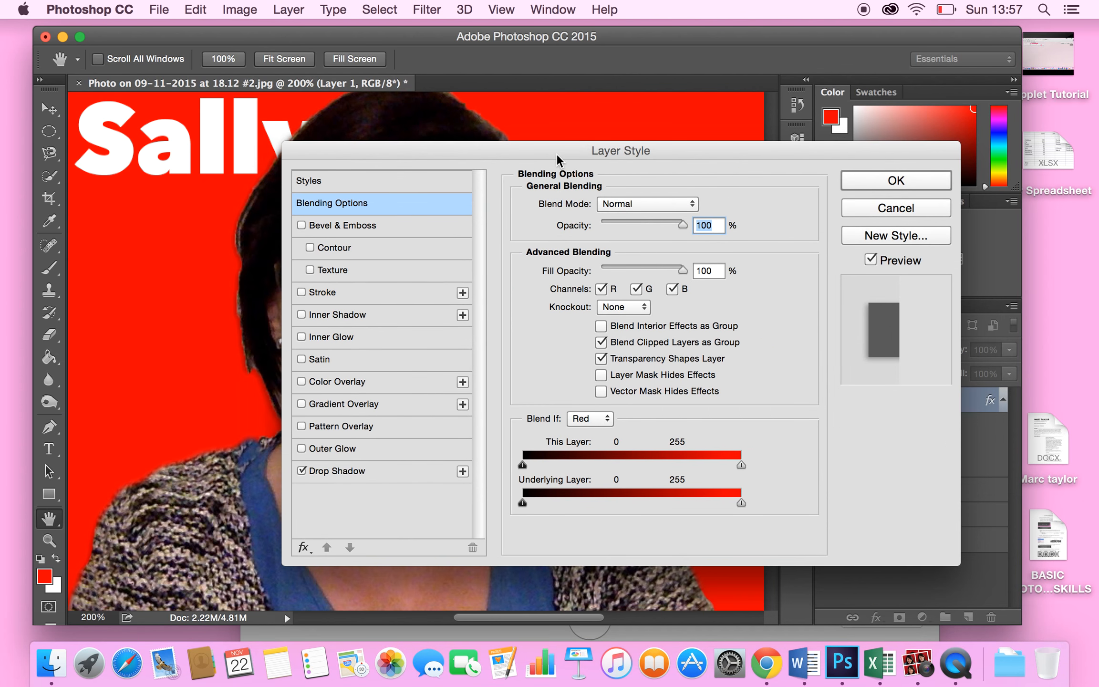
{"action": "left_click", "coordinate": [906, 209]}
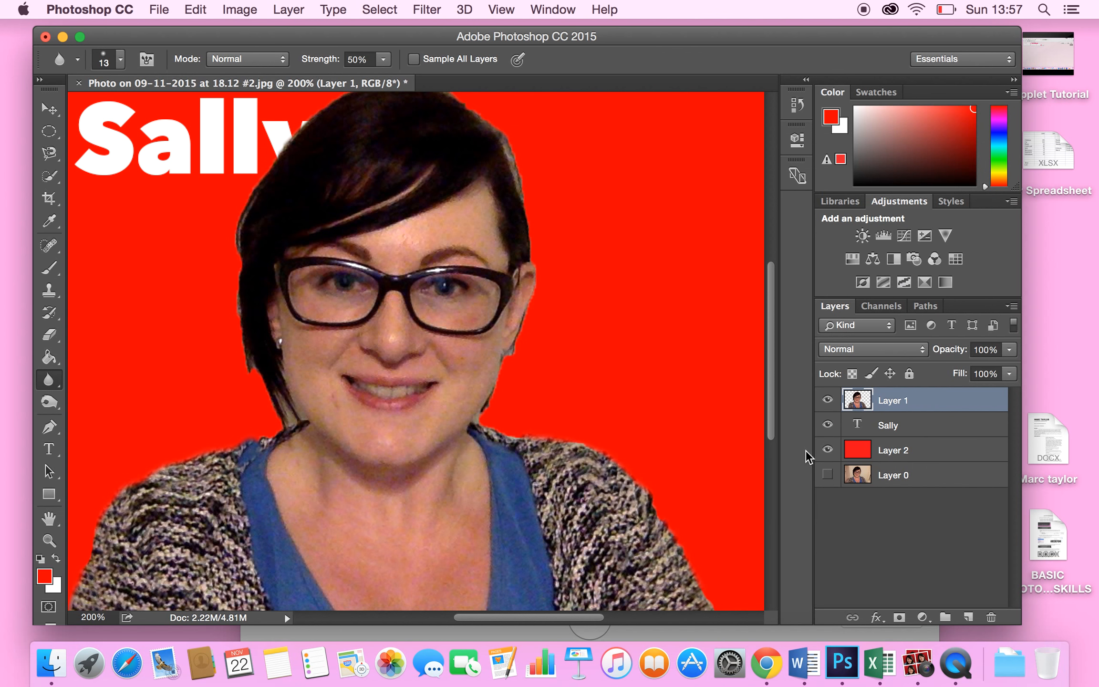
Add a Black & White adjustment layer above Layer 1 and set the foreground colour to black, 000000
{"action": "left_click", "coordinate": [922, 618]}
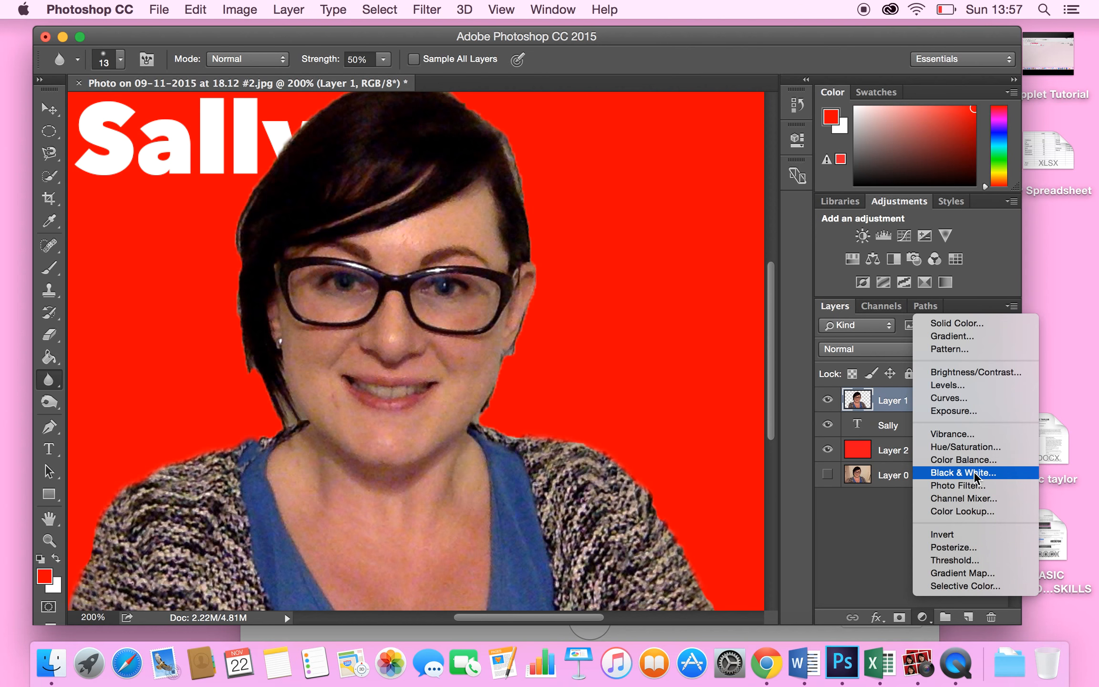
{"action": "left_click", "coordinate": [974, 473]}
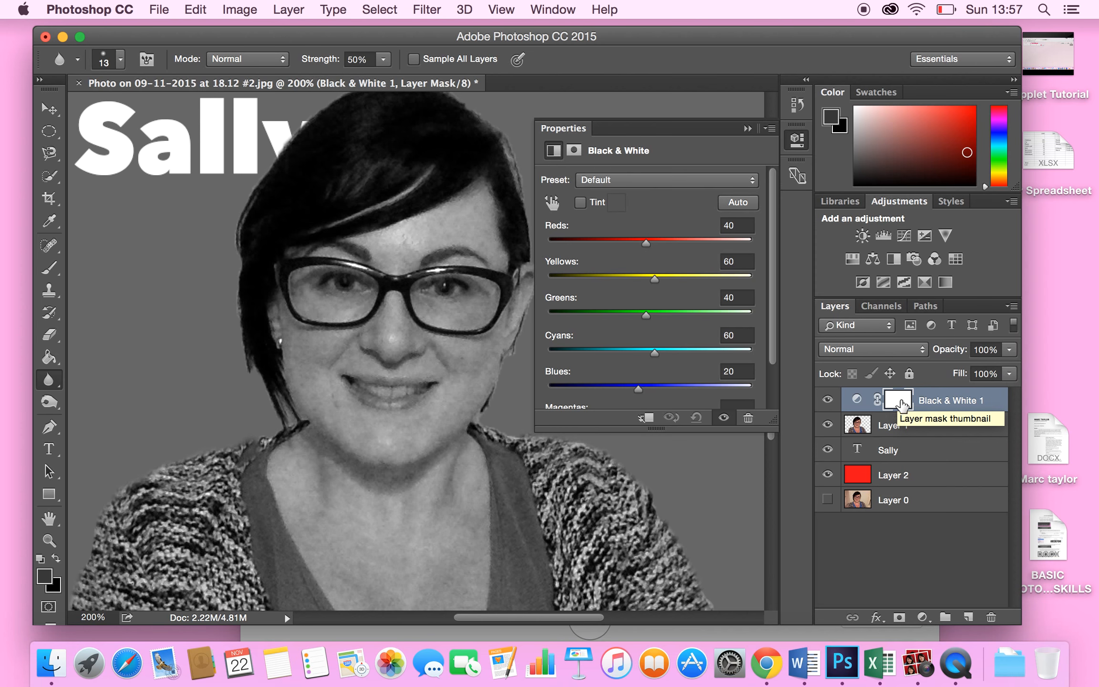
{"action": "left_click", "coordinate": [45, 576]}
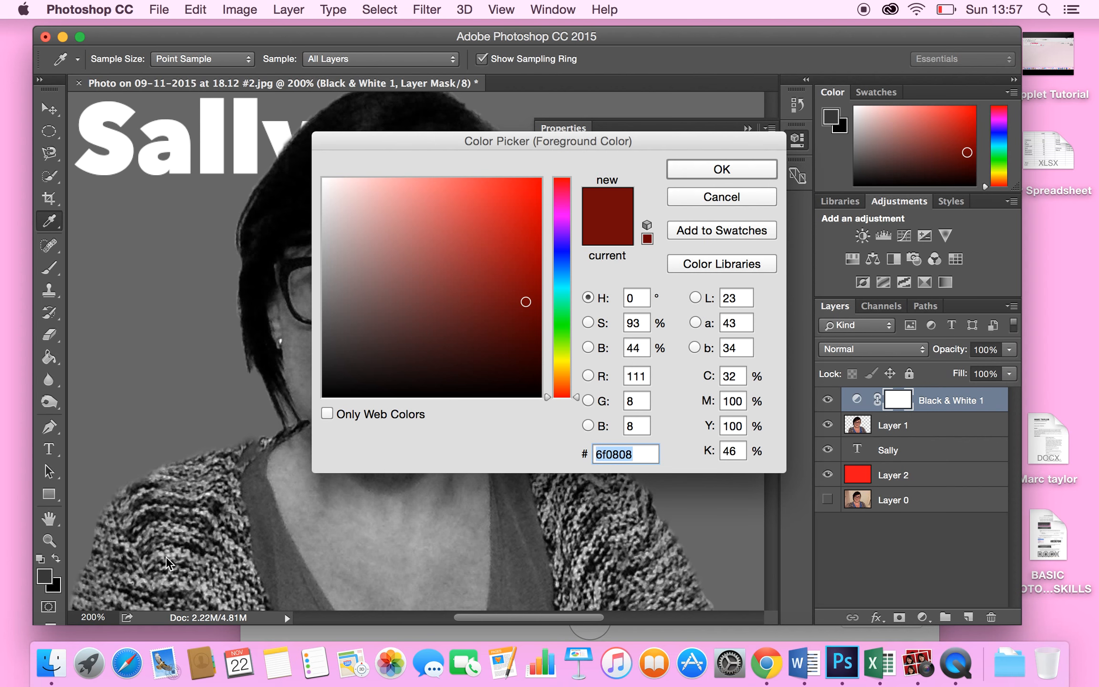
{"action": "left_click_drag", "start_coordinate": [336, 382], "coordinate": [325, 396]}
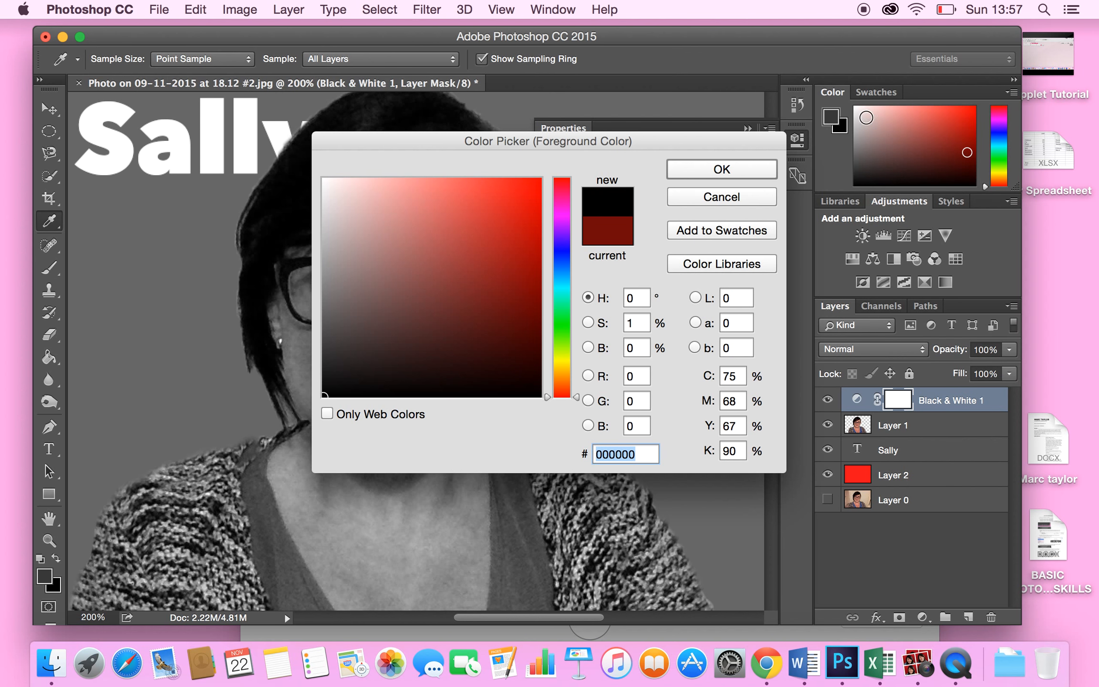
{"action": "left_click", "coordinate": [741, 168]}
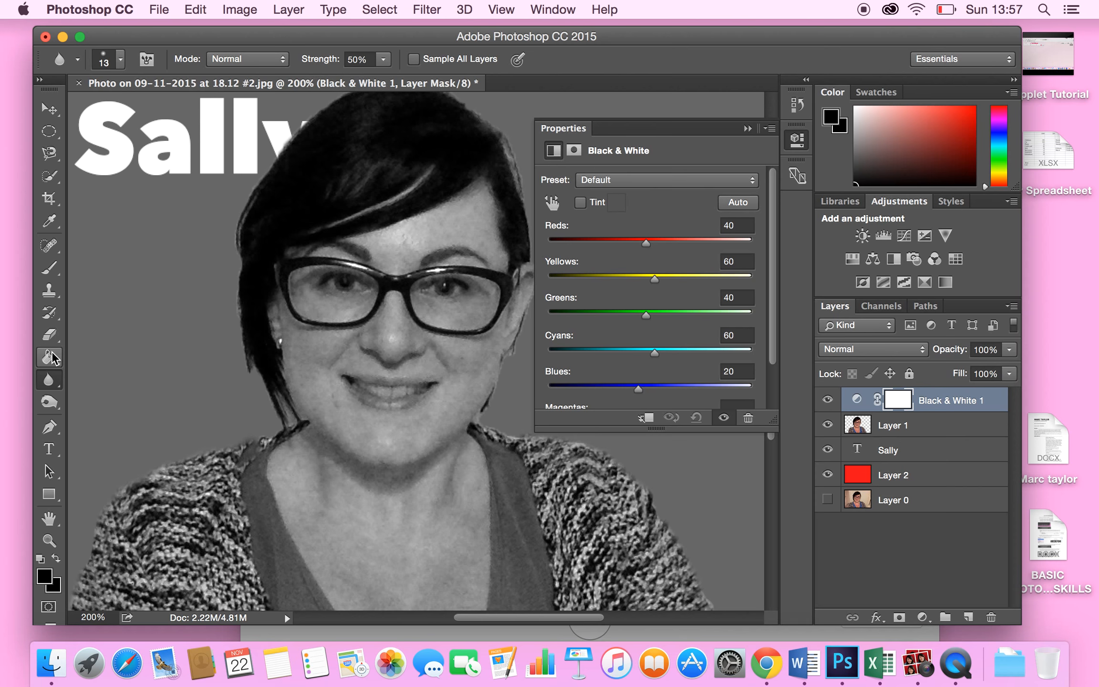
Paint black with the Brush on the adjustment layer's mask to bring back colour on the left side of the blue top
{"action": "left_click", "coordinate": [50, 269]}
{"action": "mouse_move", "coordinate": [267, 556]}
{"action": "left_mouse_down"}
{"action": "mouse_move", "coordinate": [293, 604]}
{"action": "mouse_move", "coordinate": [255, 467]}
{"action": "mouse_move", "coordinate": [250, 517]}
{"action": "mouse_move", "coordinate": [269, 602]}
{"action": "mouse_move", "coordinate": [288, 615]}
{"action": "mouse_move", "coordinate": [321, 604]}
{"action": "mouse_move", "coordinate": [262, 468]}
{"action": "left_mouse_up"}
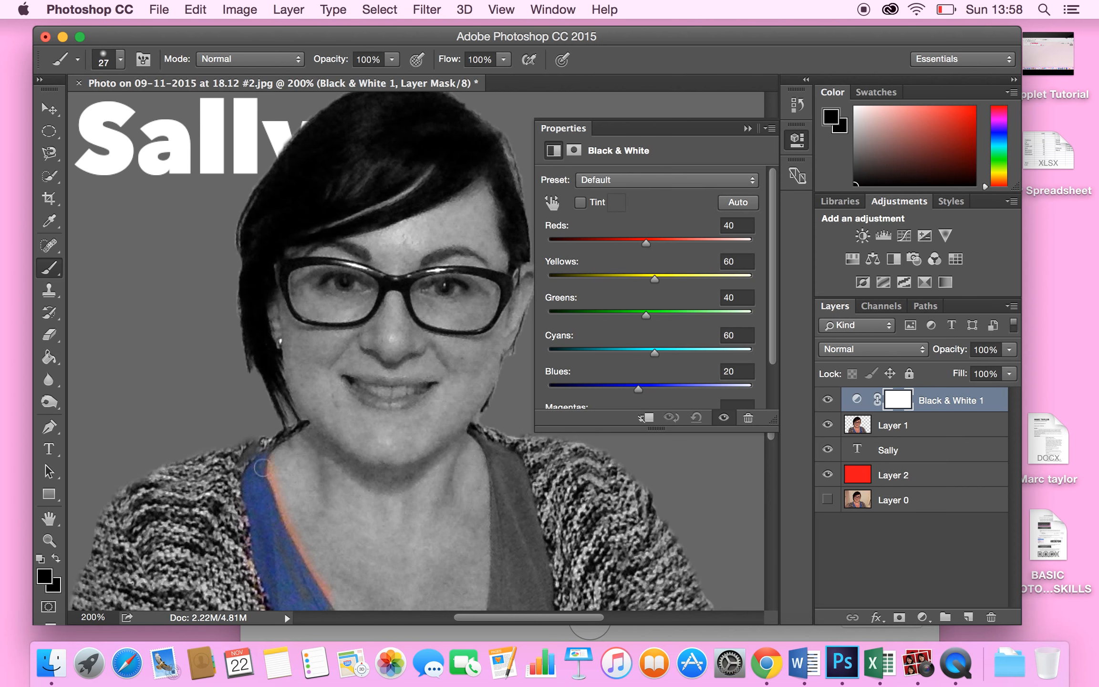
{"action": "right_click", "coordinate": [284, 545]}
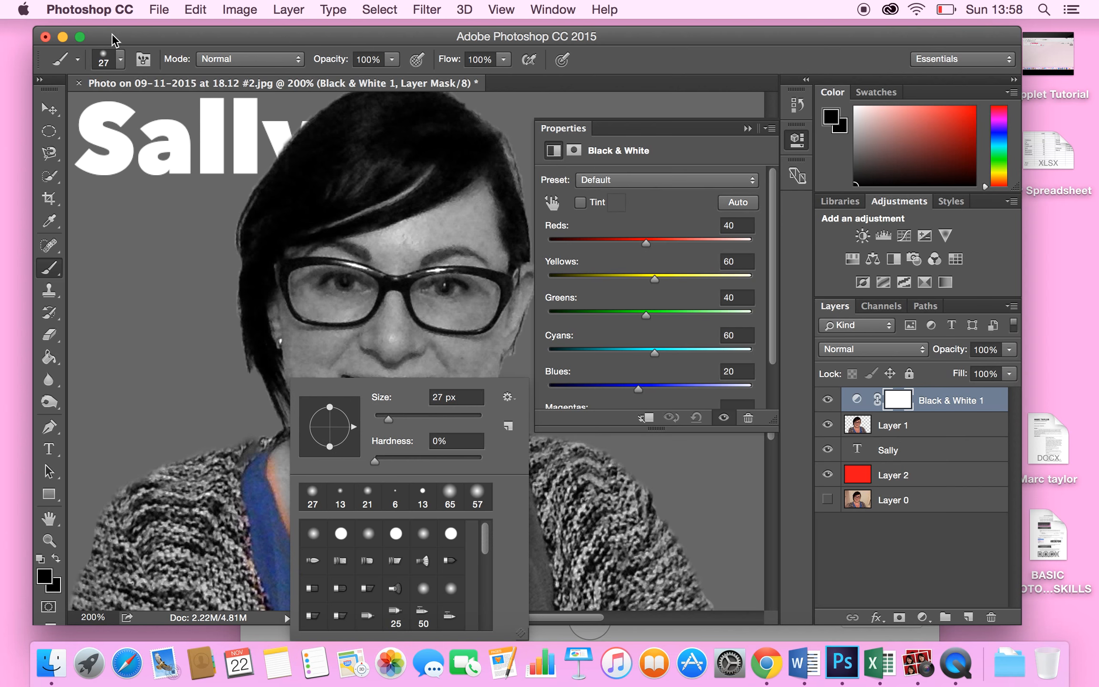
Quick-select the right side of the blue top and brush black on the mask inside the selection to restore its colour
{"action": "left_click", "coordinate": [49, 176]}
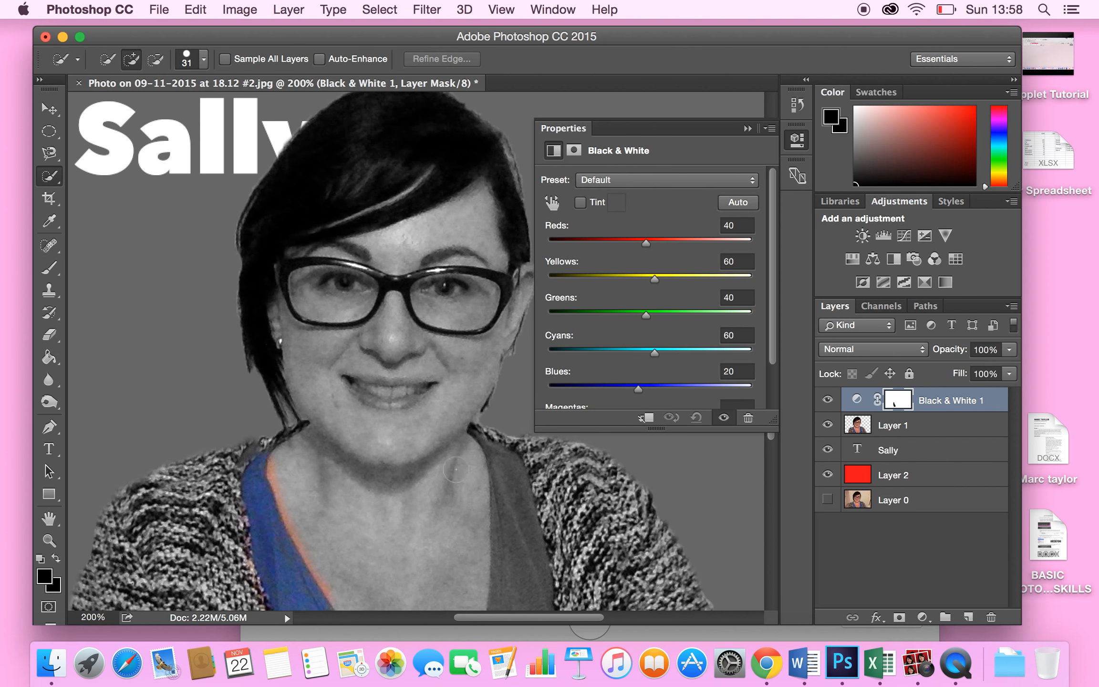
{"action": "mouse_move", "coordinate": [456, 470]}
{"action": "left_mouse_down"}
{"action": "mouse_move", "coordinate": [490, 459]}
{"action": "mouse_move", "coordinate": [508, 496]}
{"action": "mouse_move", "coordinate": [513, 588]}
{"action": "left_mouse_up"}
{"action": "left_click", "coordinate": [50, 274]}
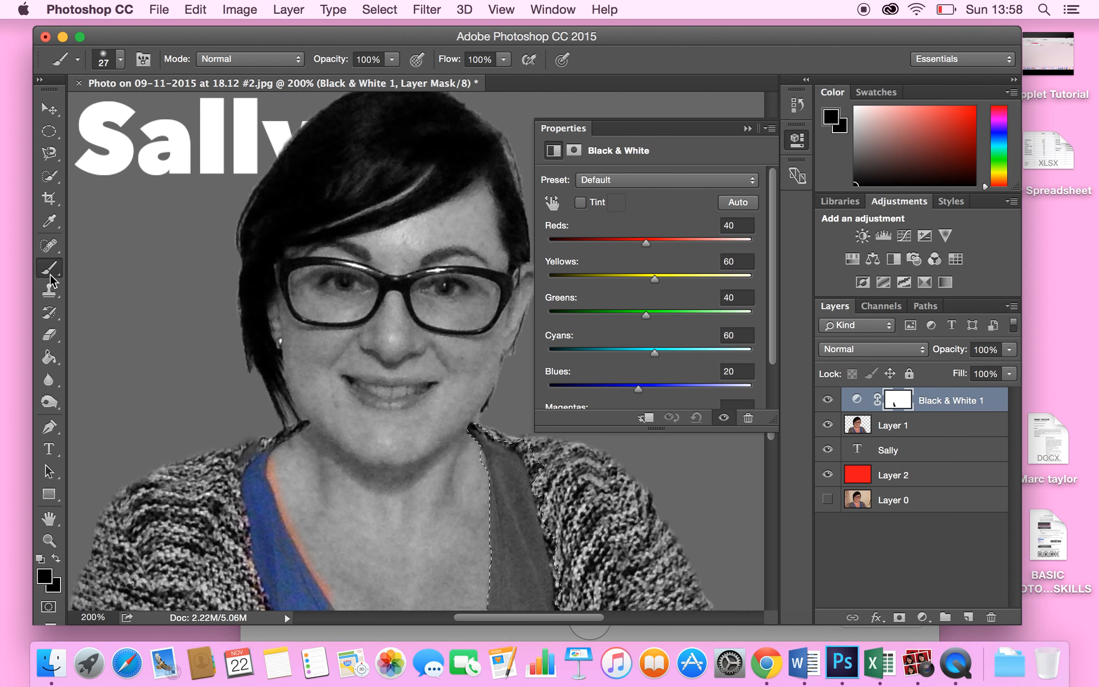
{"action": "left_click_drag", "start_coordinate": [494, 524], "coordinate": [544, 544]}
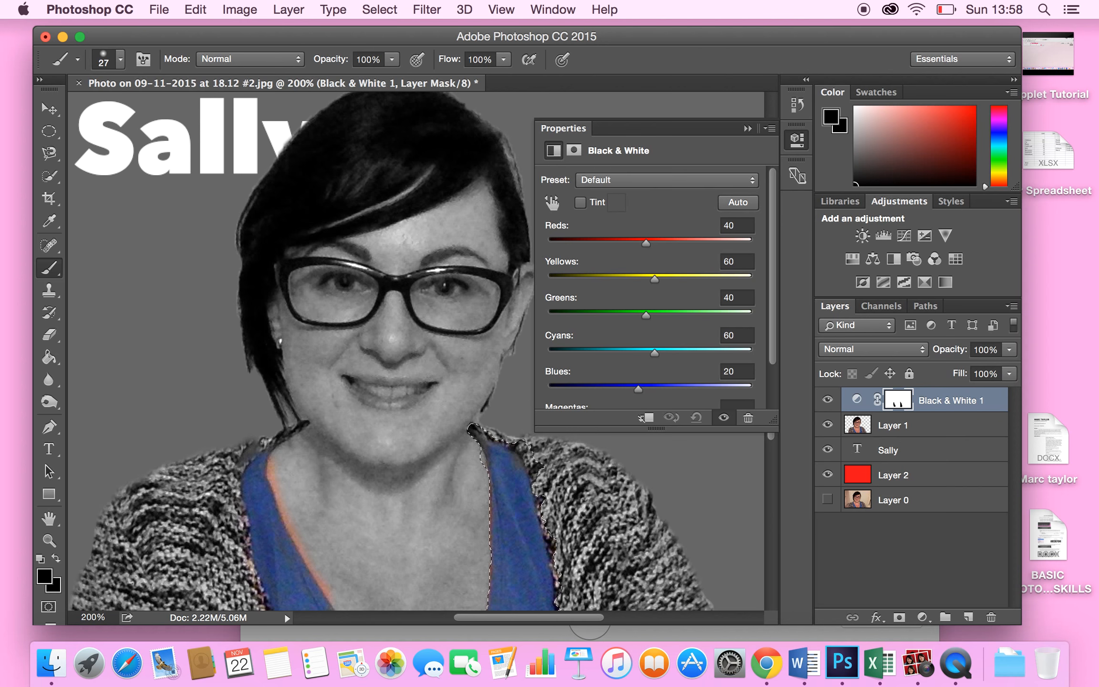
Hide the Black & White 1 adjustment layer and delete its layer mask
{"action": "left_click", "coordinate": [829, 401]}
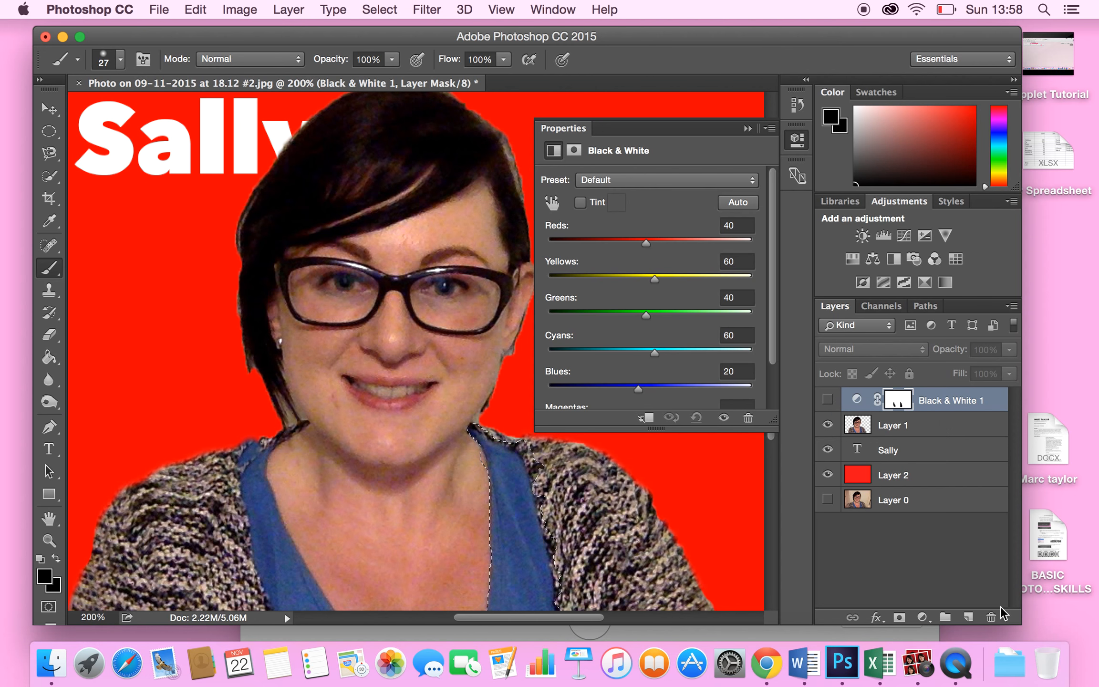
{"action": "left_click", "coordinate": [991, 619]}
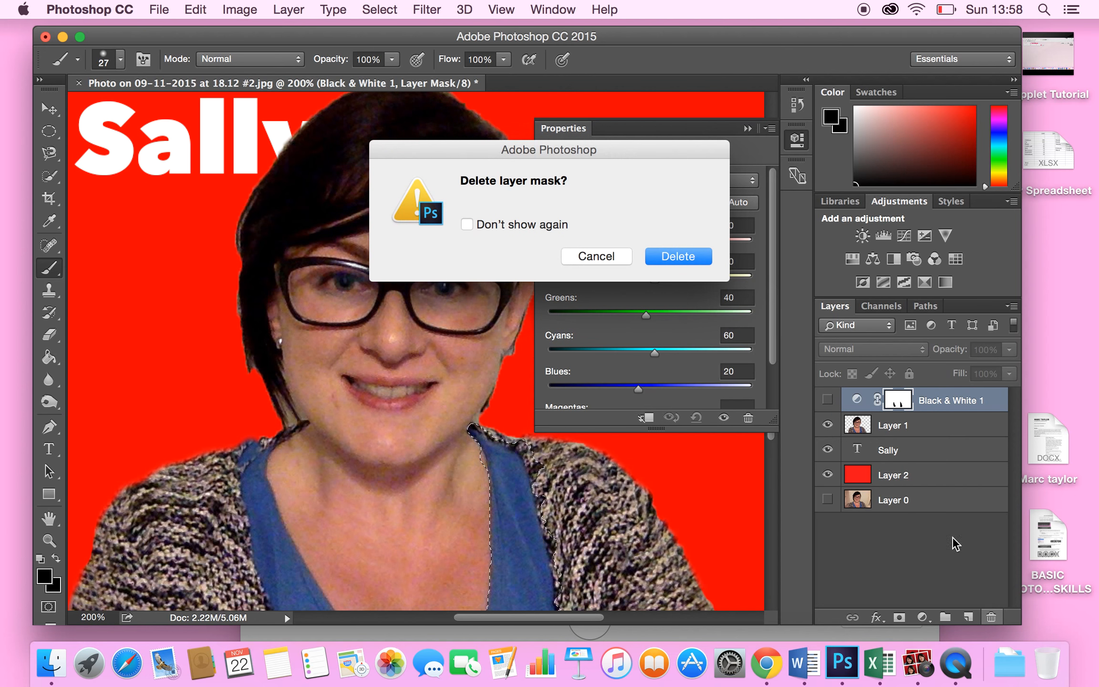
{"action": "left_click", "coordinate": [677, 261]}
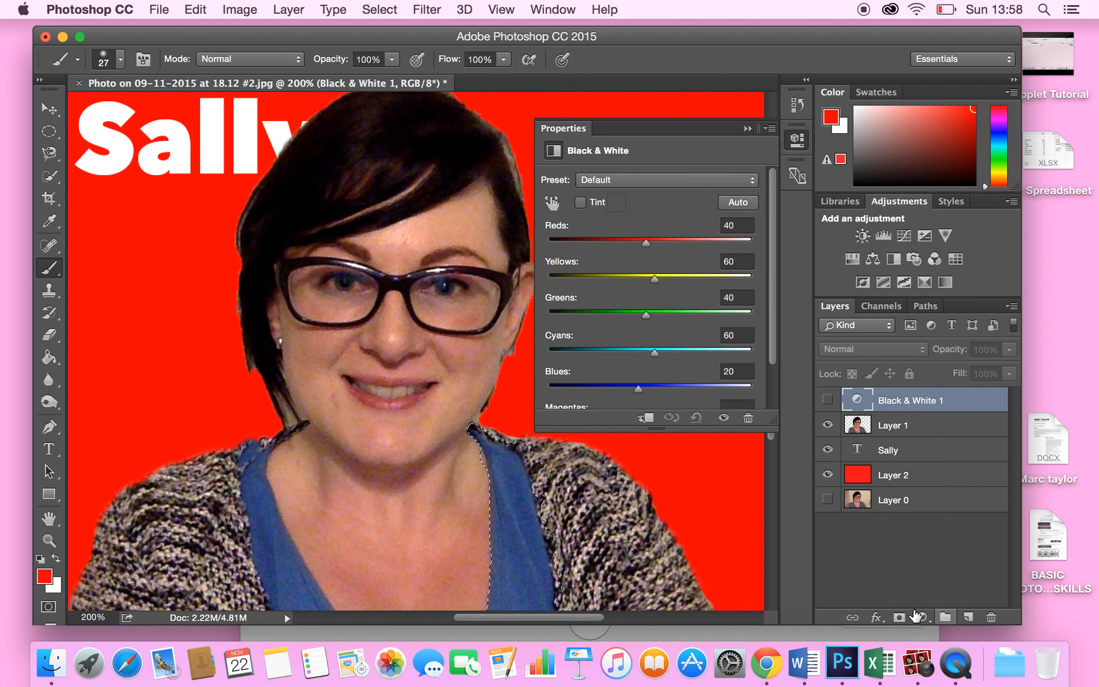
Collapse the Black & White properties and deselect the selected part of the blue top
{"action": "left_click", "coordinate": [923, 616]}
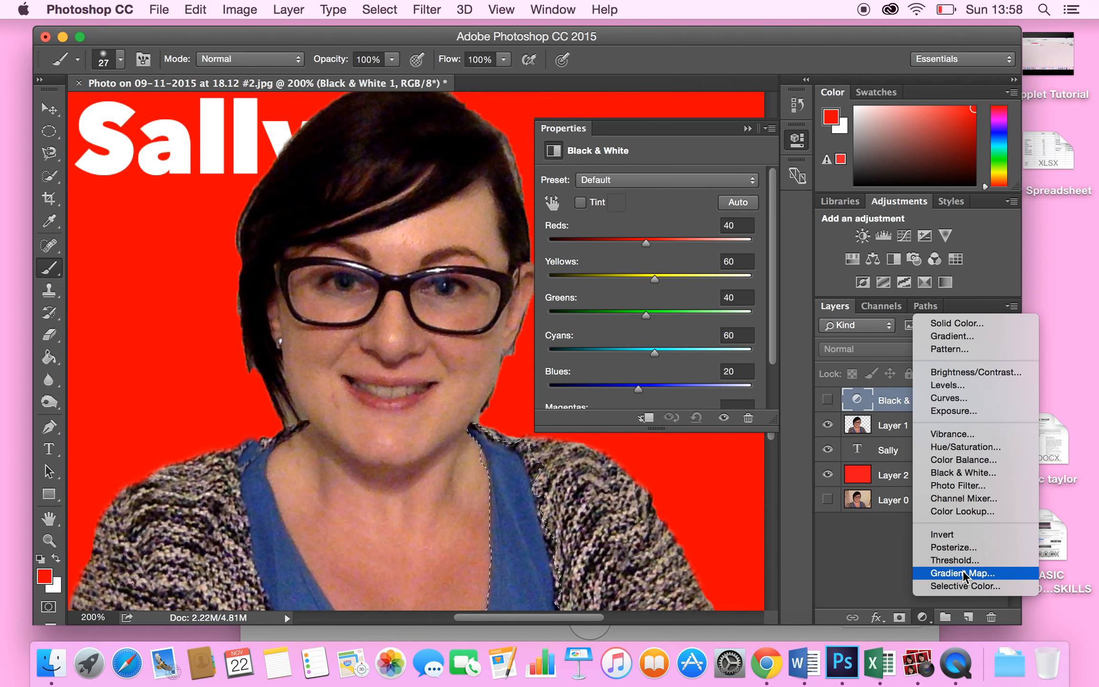
{"action": "left_click", "coordinate": [751, 131]}
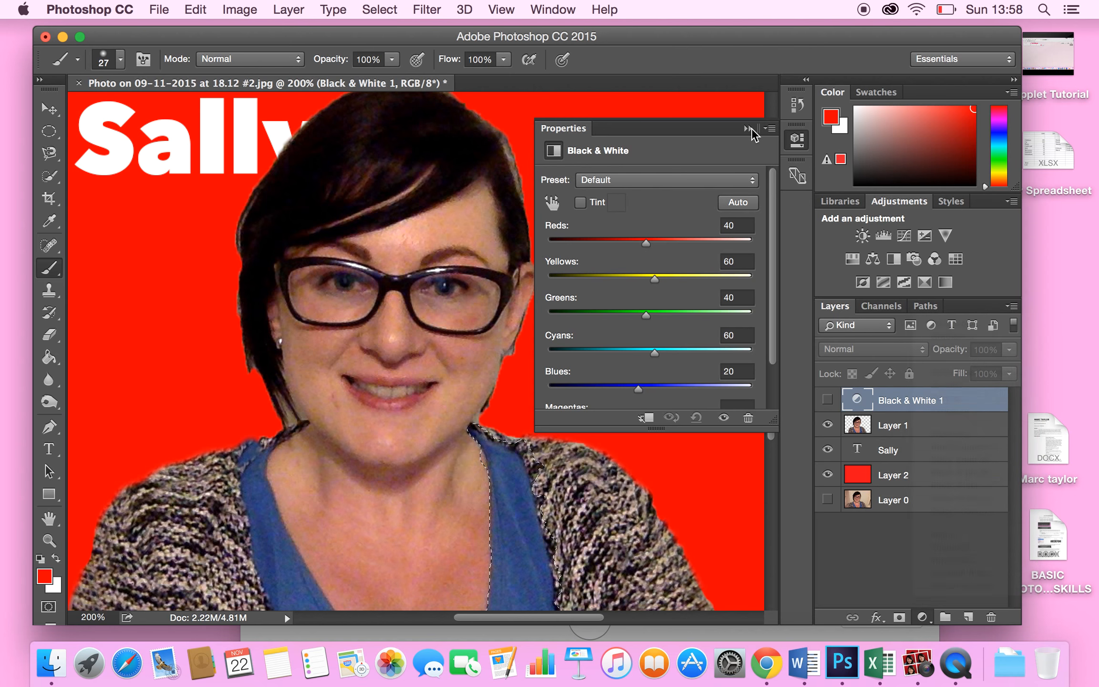
{"action": "left_click", "coordinate": [748, 128]}
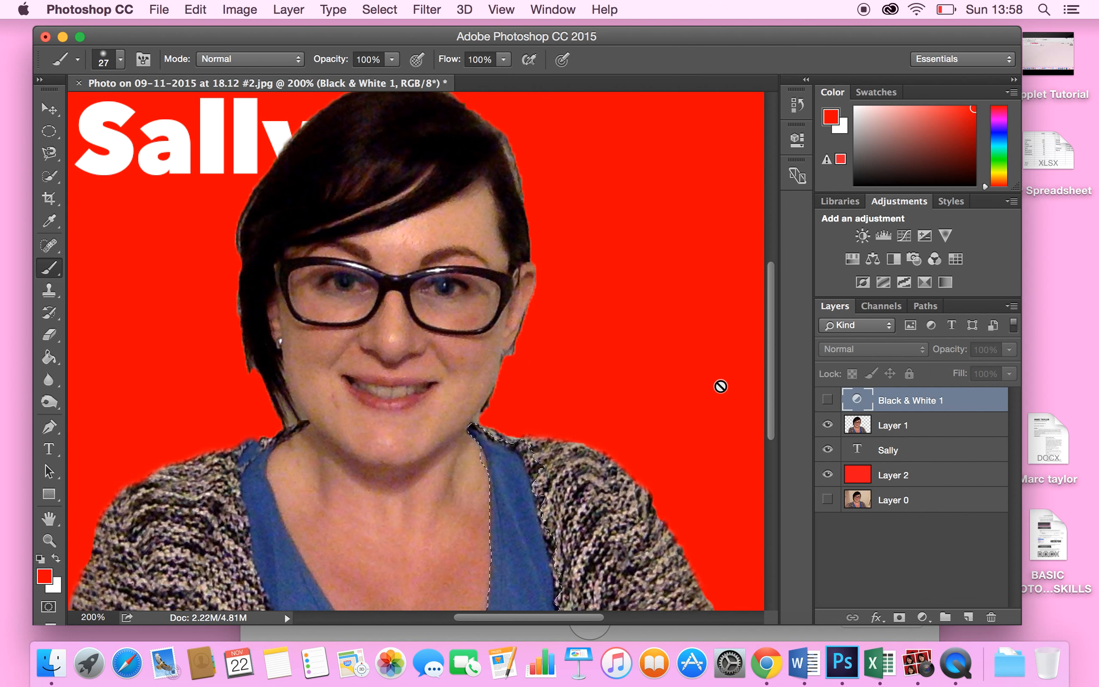
{"action": "left_click", "coordinate": [380, 10]}
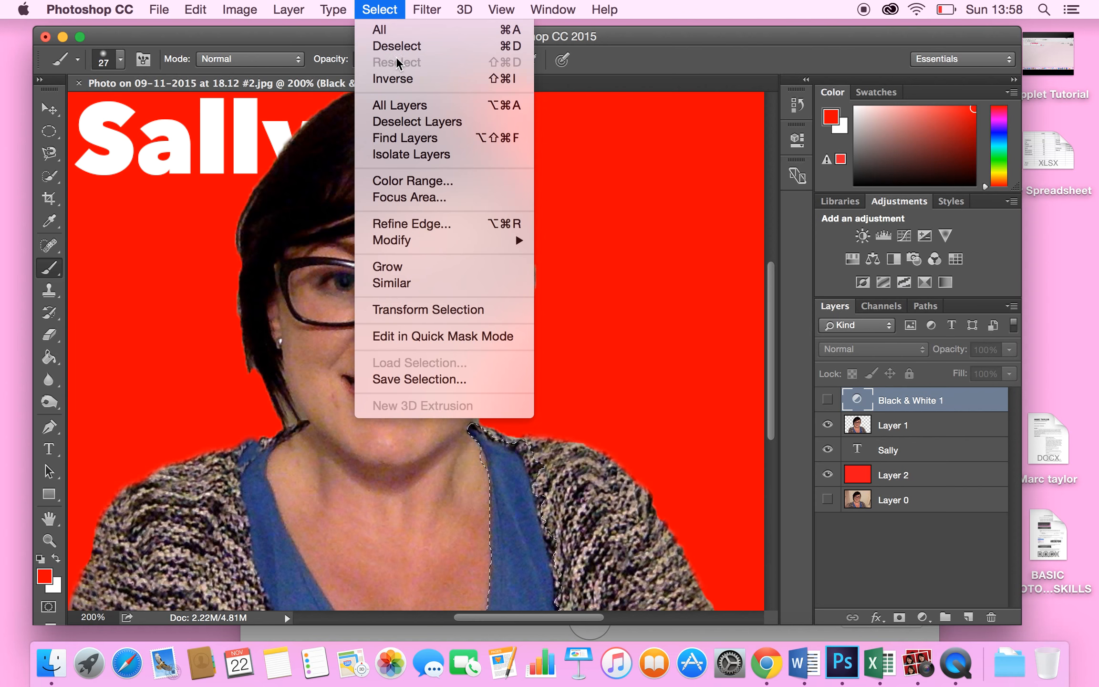
{"action": "left_click", "coordinate": [397, 46]}
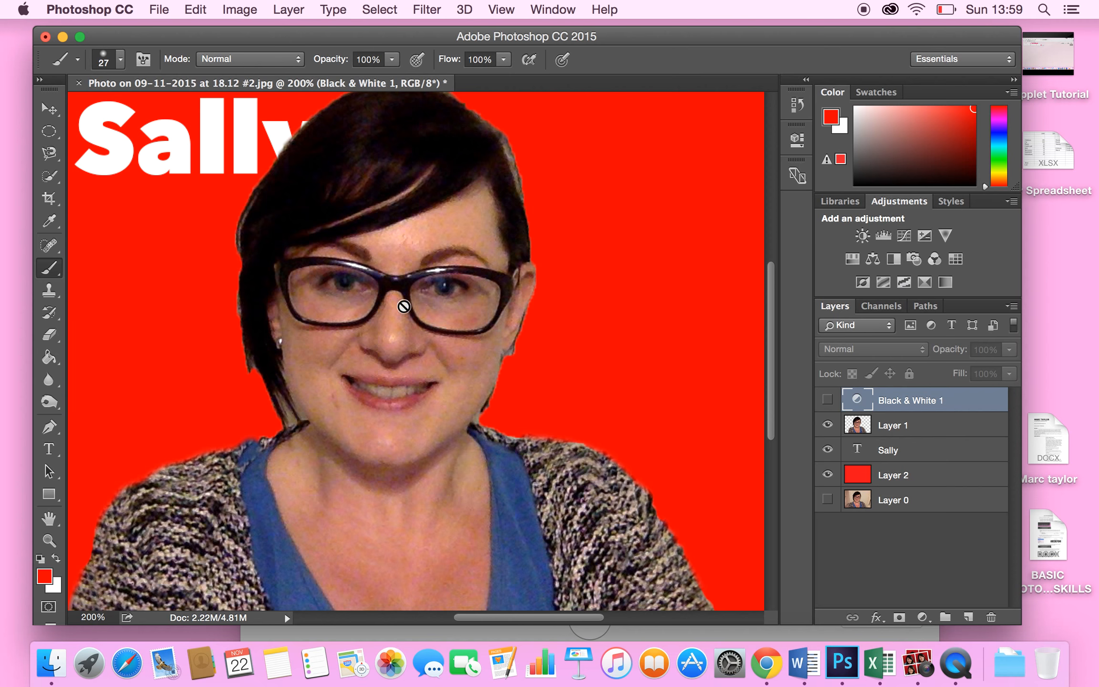
{"action": "left_click", "coordinate": [388, 10]}
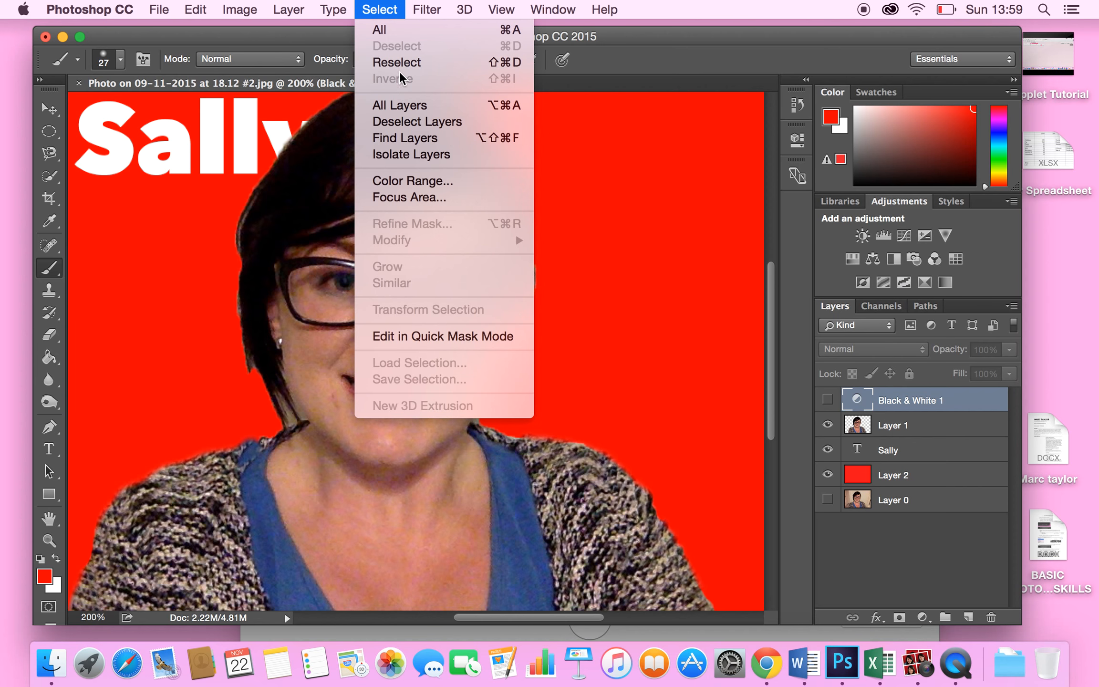
{"action": "left_click", "coordinate": [185, 415]}
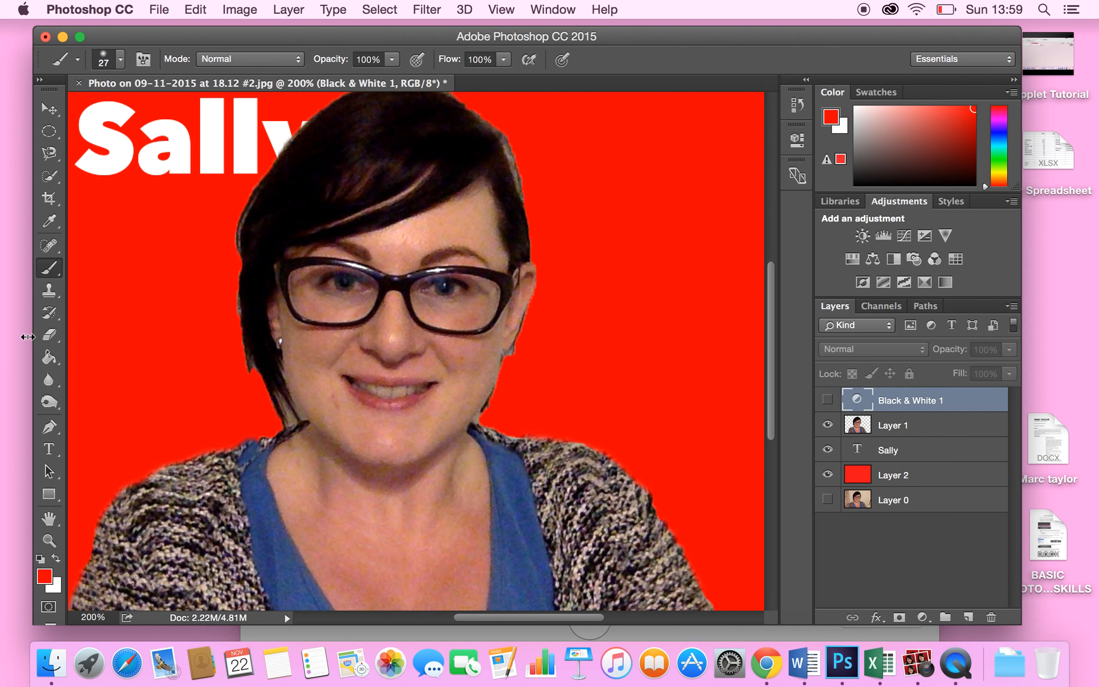
Retouch the skin beside the mouth on Layer 1 with the Spot Healing Brush in Content-Aware mode at size 12
{"action": "left_click_drag", "start_coordinate": [49, 245], "coordinate": [112, 243]}
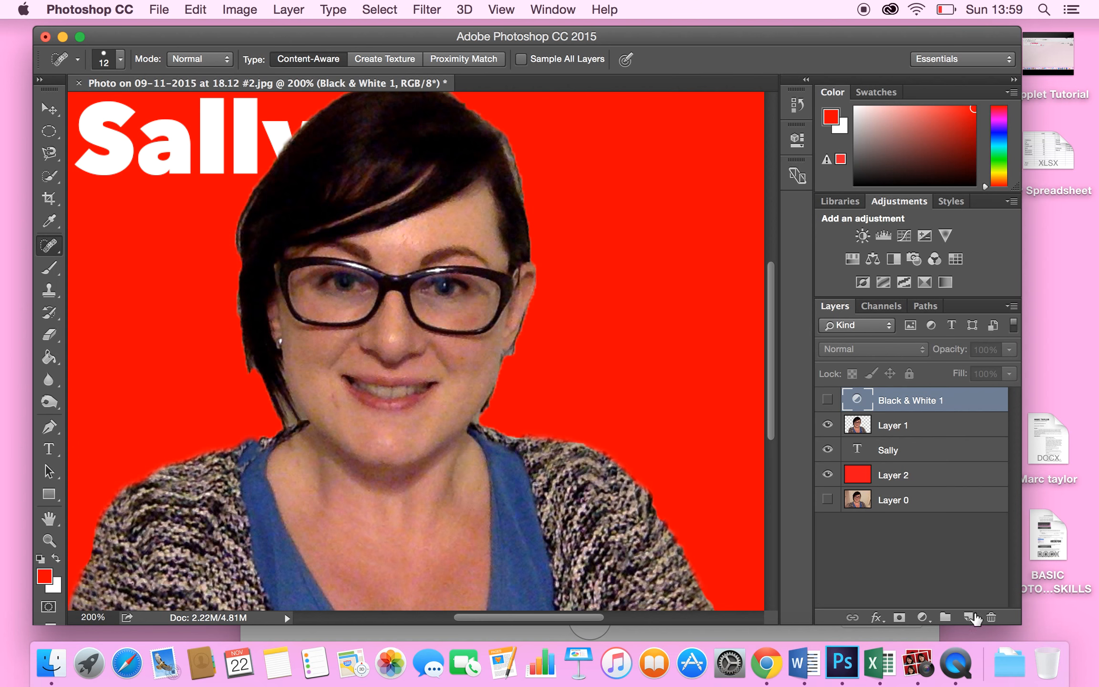
{"action": "left_click", "coordinate": [938, 431]}
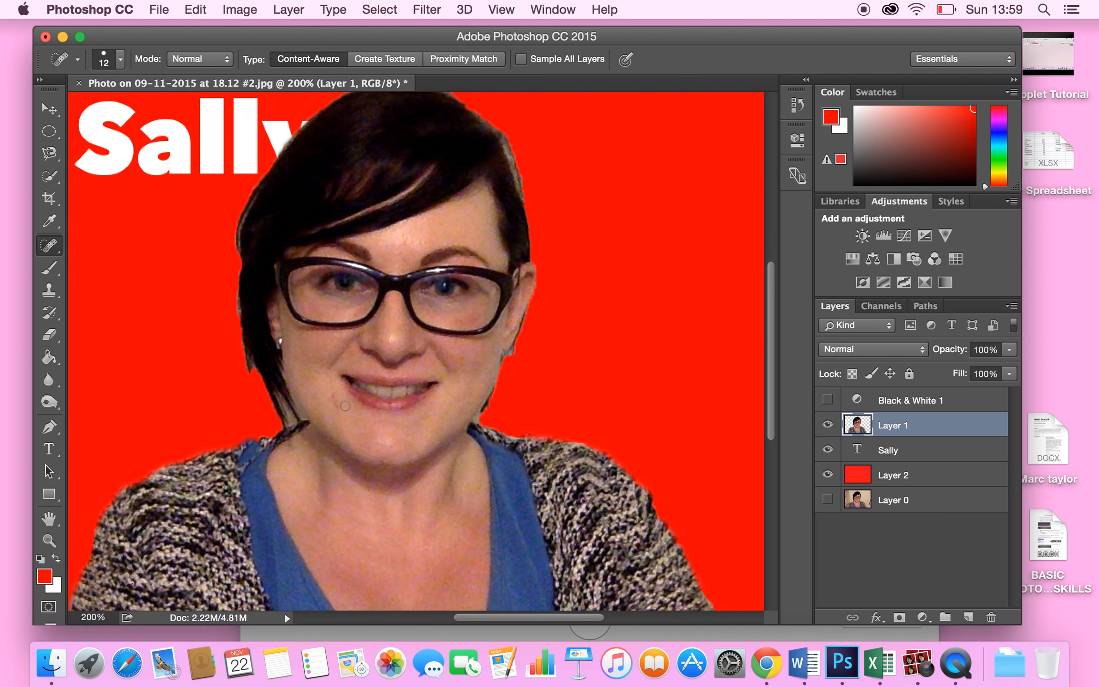
{"action": "left_click_drag", "start_coordinate": [328, 390], "coordinate": [337, 414]}
Try lowering Layer 1's opacity to 65% and return it to 100%
{"action": "left_click", "coordinate": [1010, 350]}
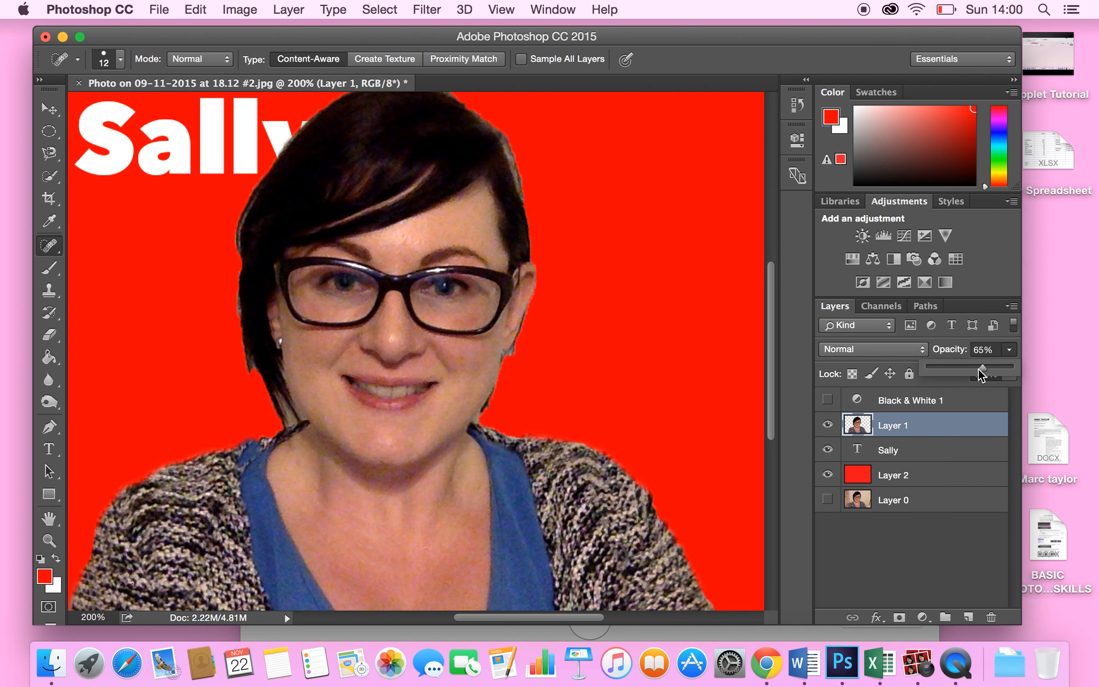
{"action": "left_click_drag", "start_coordinate": [971, 370], "coordinate": [979, 368]}
Choose the Rectangle Tool for drawing a shape and set the foreground colour to a pale pink
{"action": "left_click", "coordinate": [56, 492]}
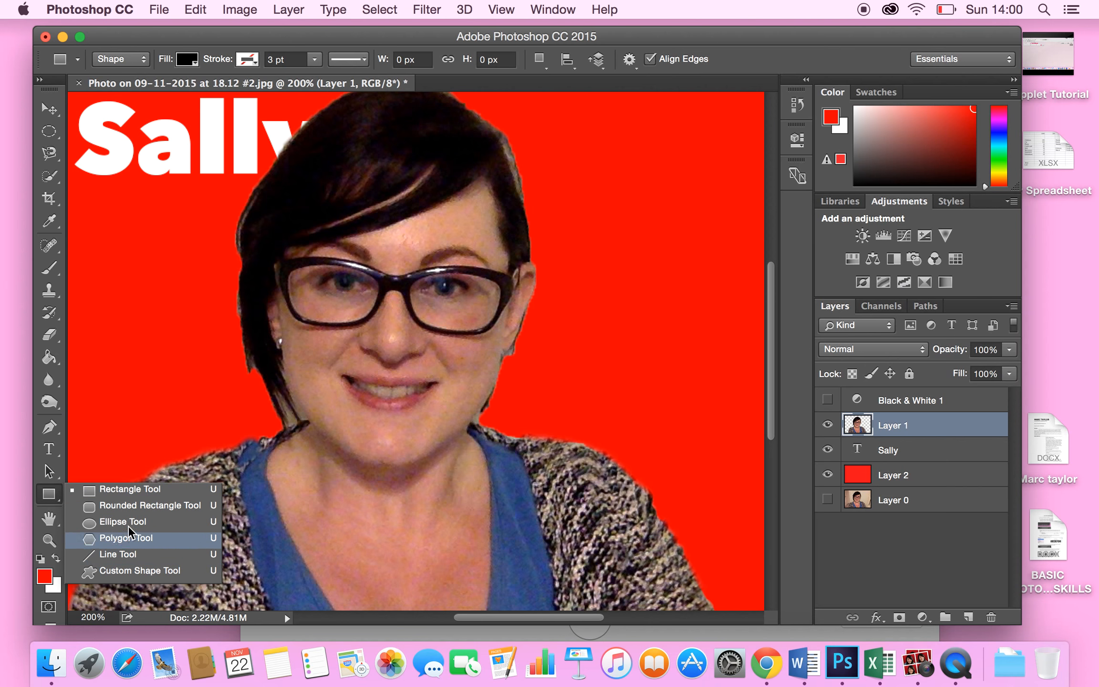
{"action": "left_click", "coordinate": [126, 488]}
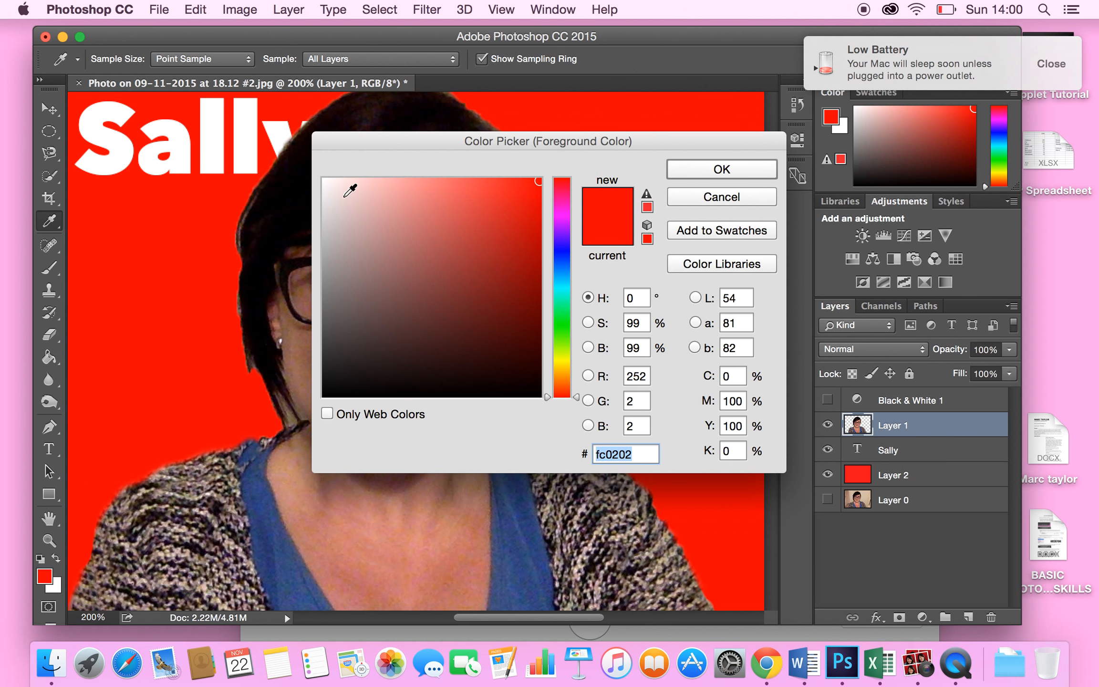
{"action": "left_click", "coordinate": [460, 302]}
{"action": "left_click", "coordinate": [353, 203]}
{"action": "left_click", "coordinate": [764, 175]}
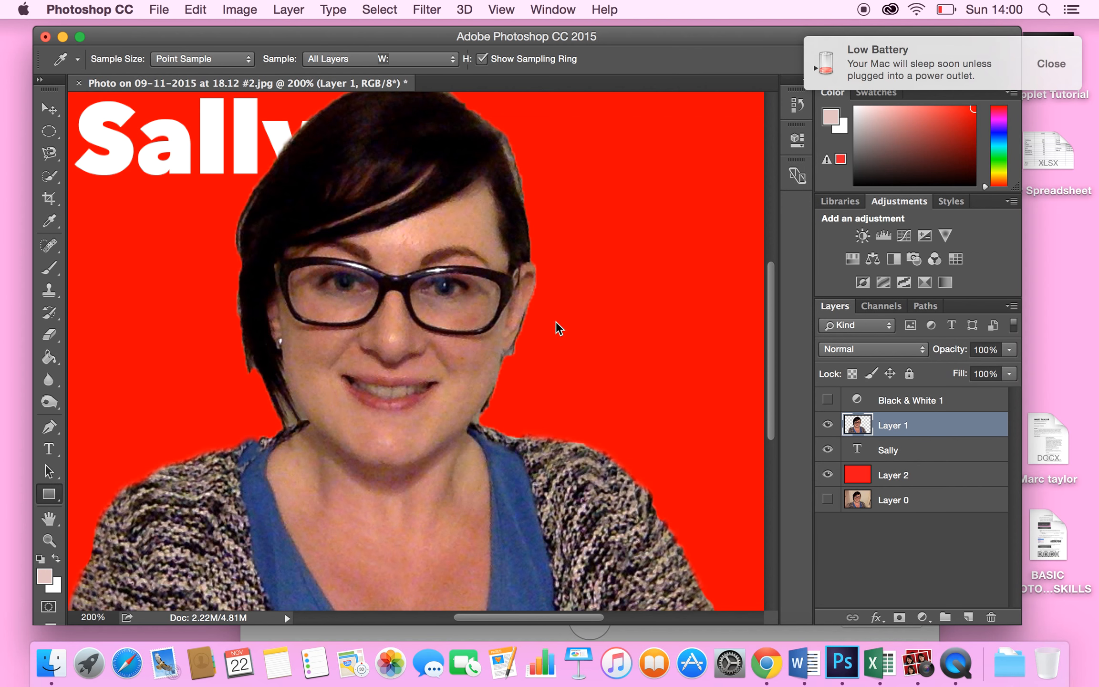
Draw a pale pink rectangle about 230 by 76 px on the red background beside the woman's jaw and collapse its shape properties
{"action": "left_click", "coordinate": [47, 496]}
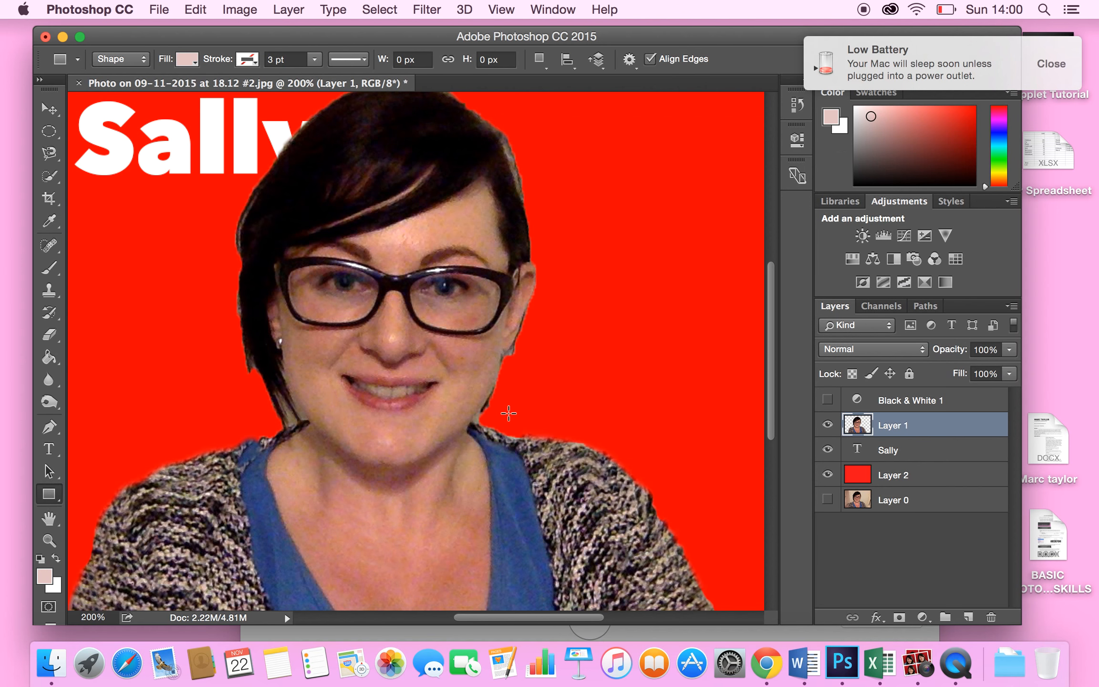
{"action": "left_click_drag", "start_coordinate": [542, 353], "coordinate": [740, 417]}
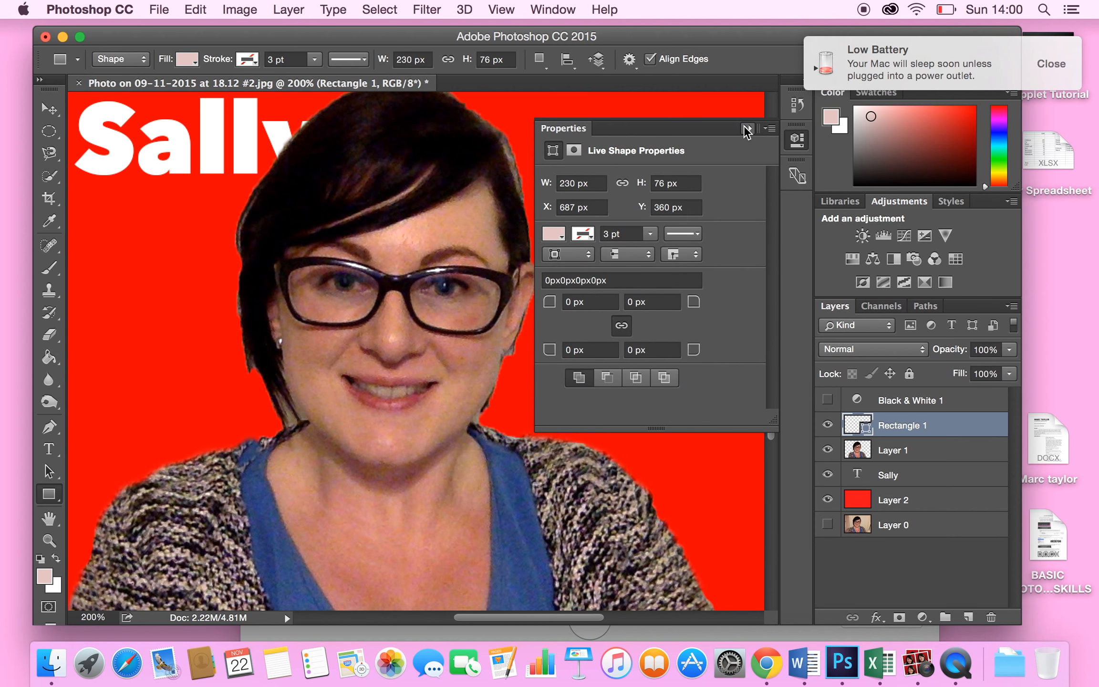
{"action": "left_click", "coordinate": [747, 128]}
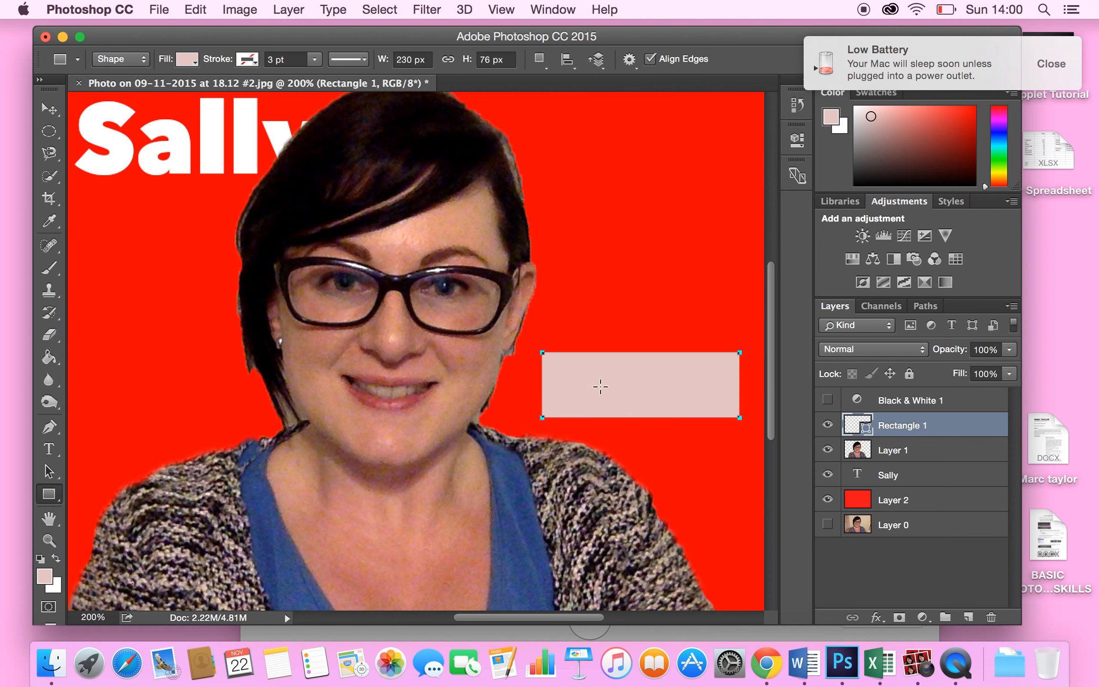